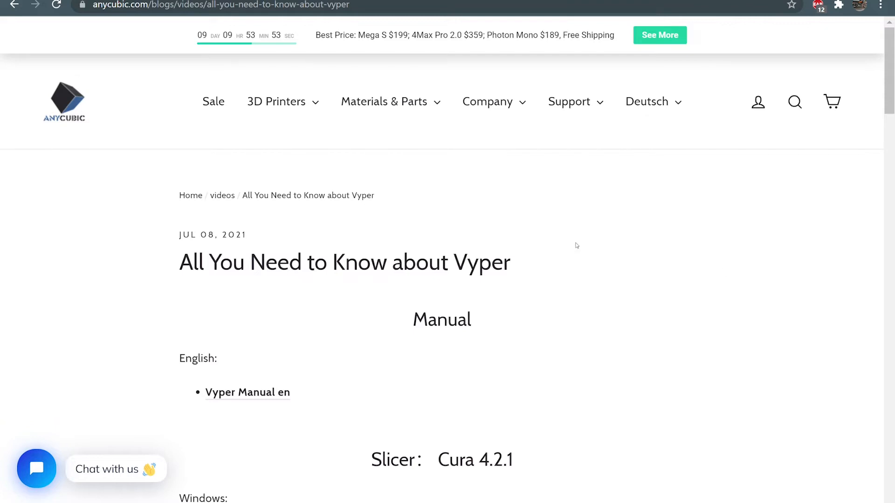
pyautogui.scroll(-2, 568, 257)
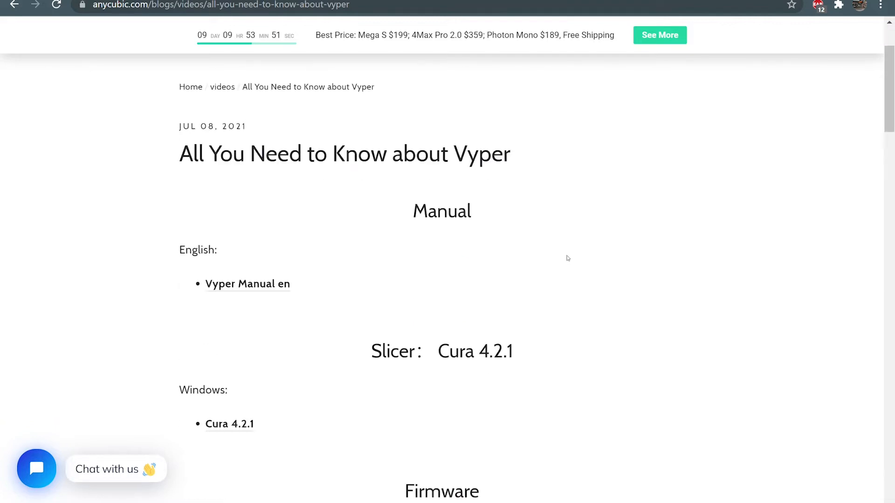
pyautogui.scroll(2, 568, 258)
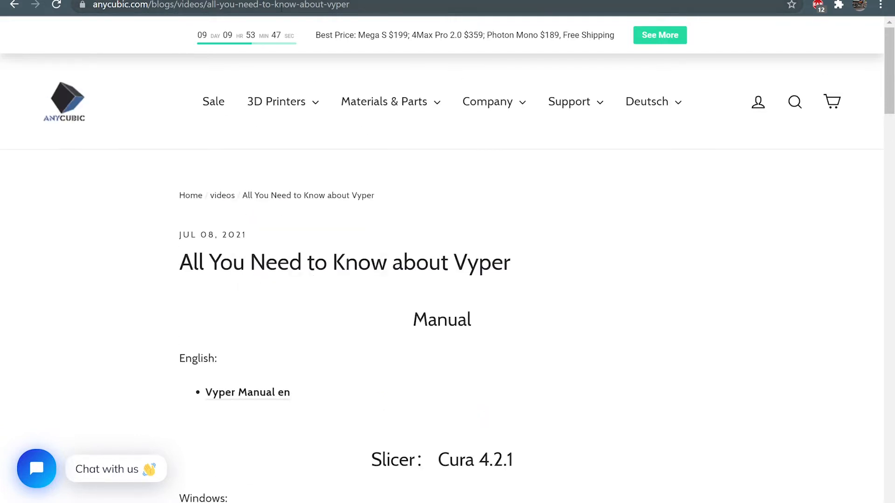
pyautogui.scroll(-2, 436, 123)
pyautogui.scroll(2, 436, 124)
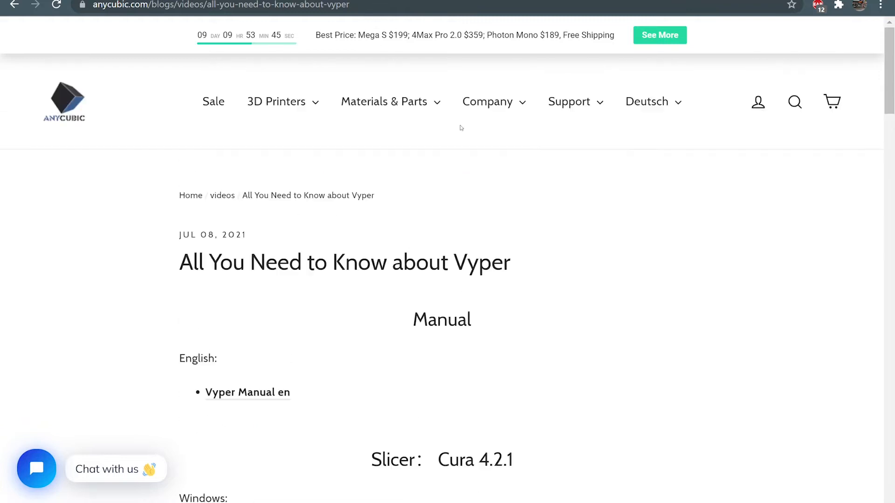
# - Find the Vyper_CH341 driver on the Vyper support page and look inside its archive's Windows folder
pyautogui.moveTo(573, 104)
pyautogui.moveTo(679, 146)
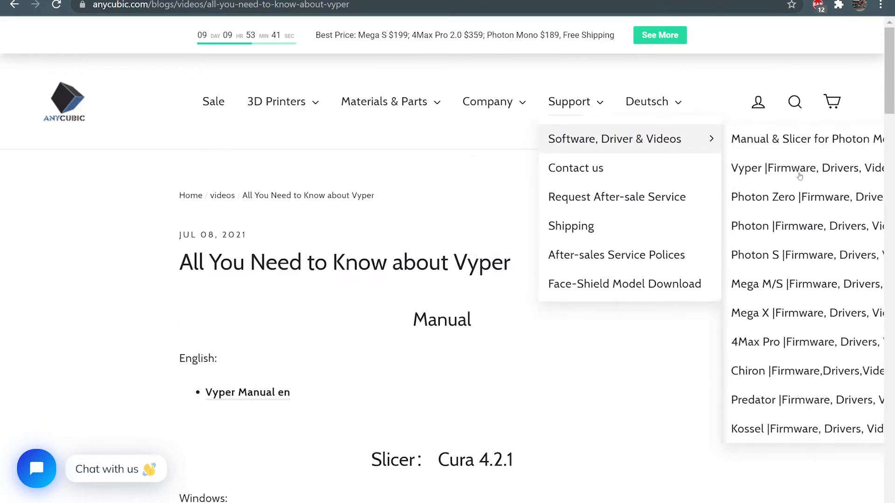
pyautogui.scroll(-5, 317, 231)
pyautogui.scroll(-5, 301, 214)
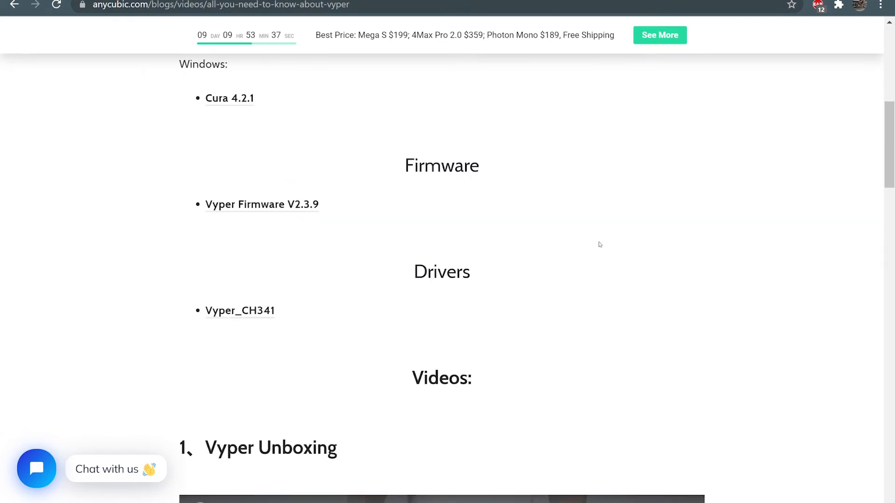
pyautogui.click(251, 312)
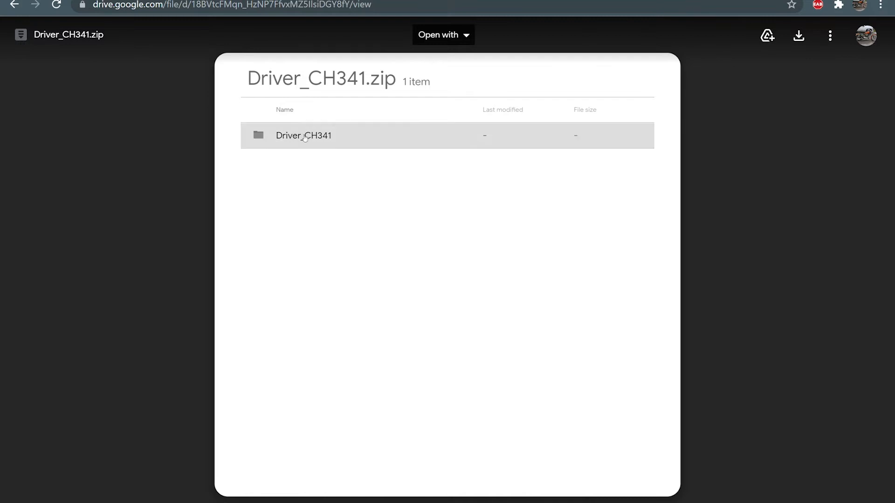
pyautogui.click(305, 139)
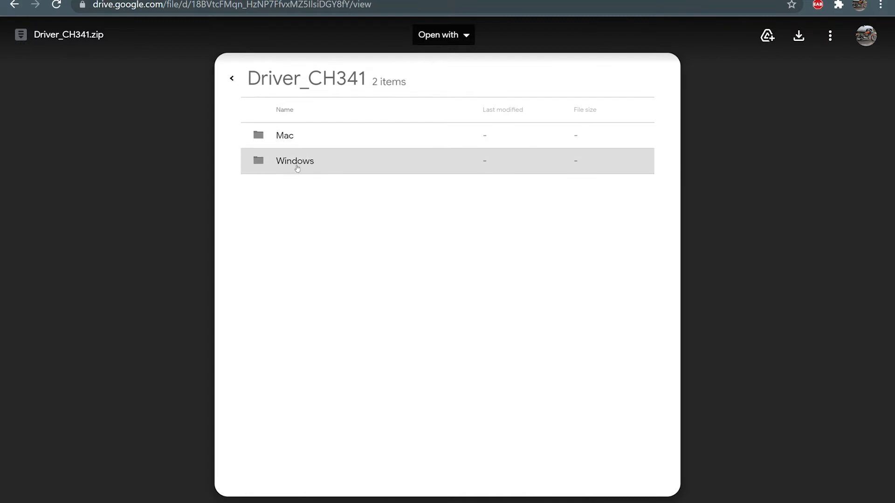
pyautogui.click(295, 162)
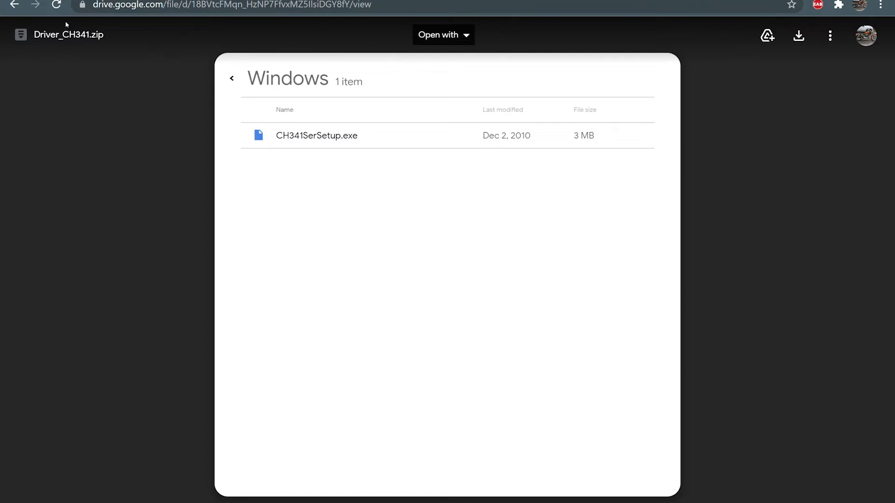
pyautogui.click(13, 5)
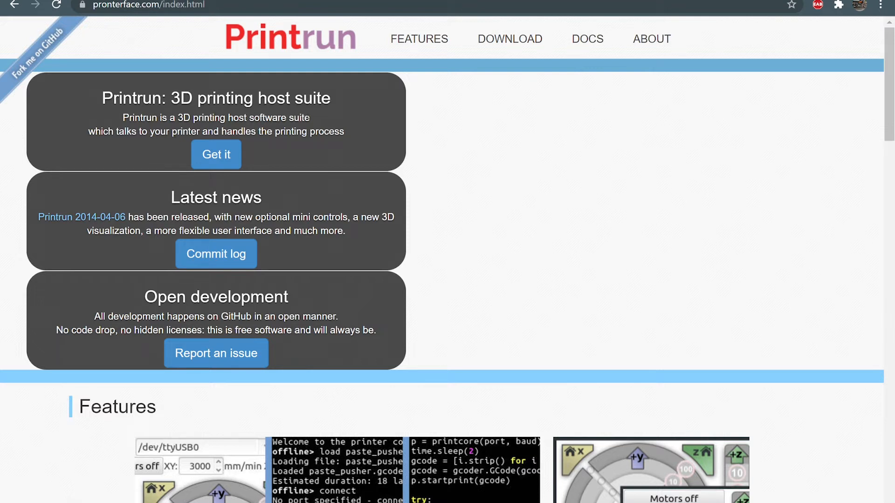
# - Download Printrun-win-18Nov2017.zip from the Windows & OSX binaries listing of the Printrun site
pyautogui.click(220, 153)
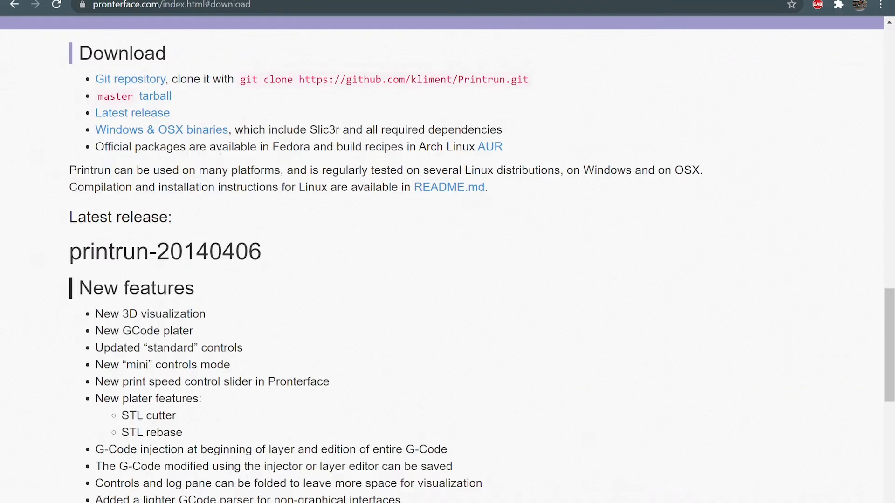
pyautogui.click(157, 131)
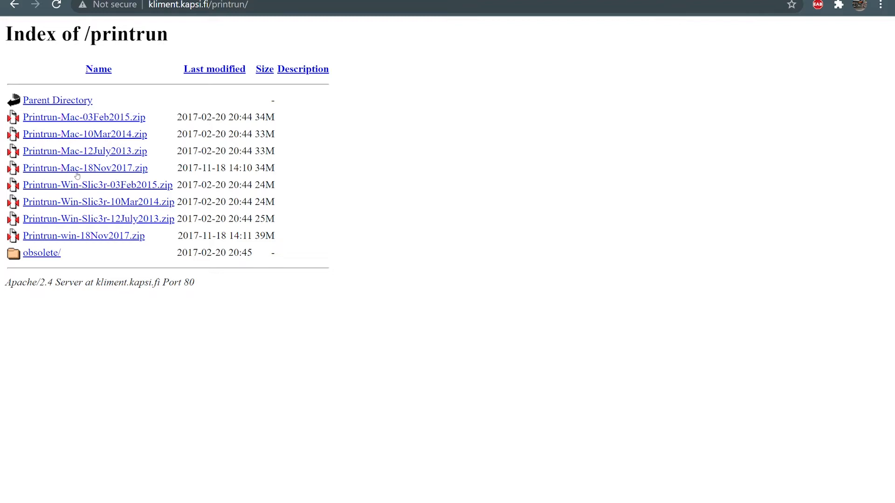
pyautogui.click(71, 237)
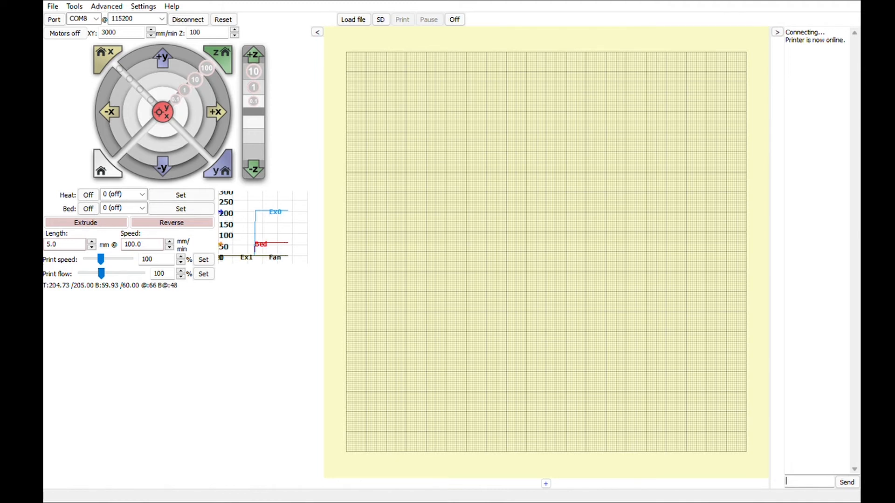
# - Send the command M412 S0 to the printer to disable the filament runout sensor
pyautogui.write('M')
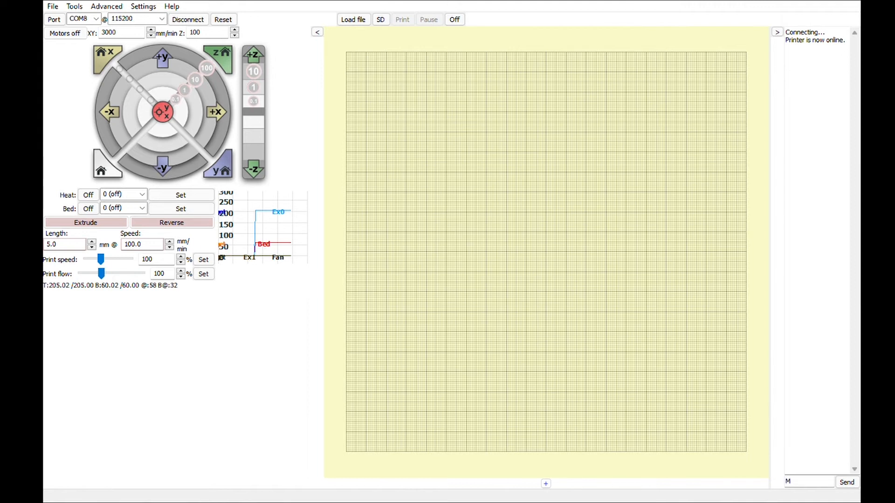
pyautogui.write('412')
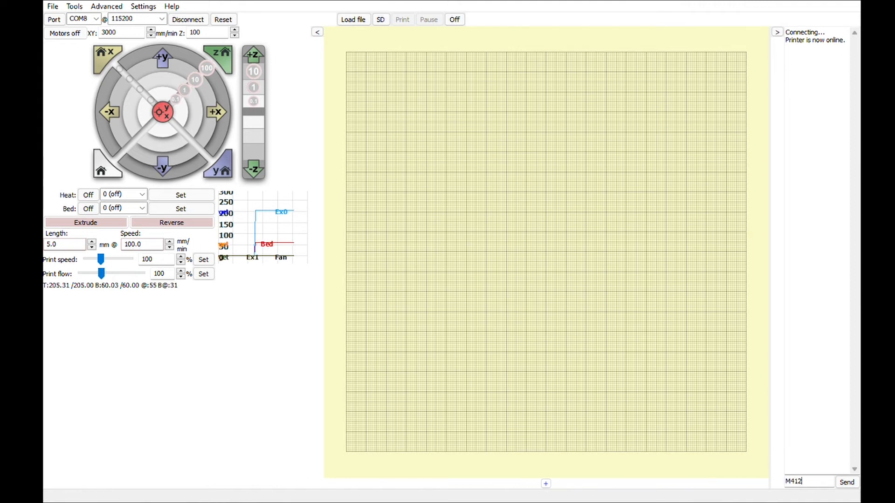
pyautogui.write(' S')
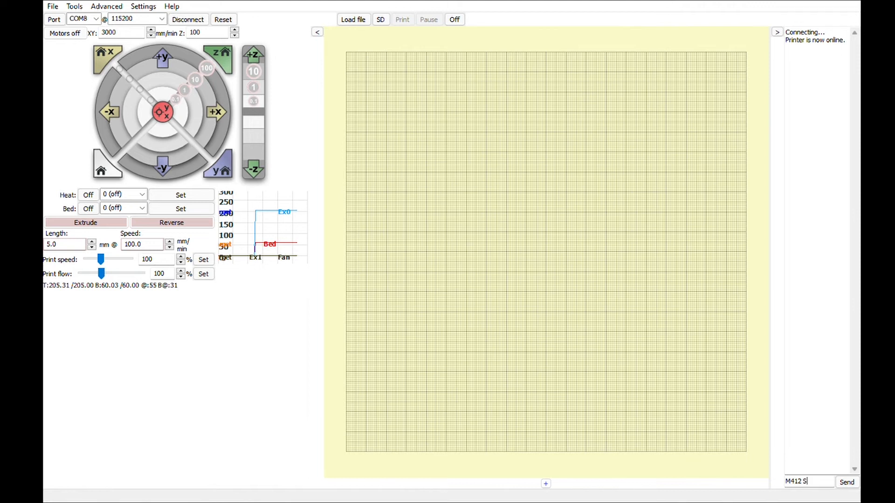
pyautogui.write('0')
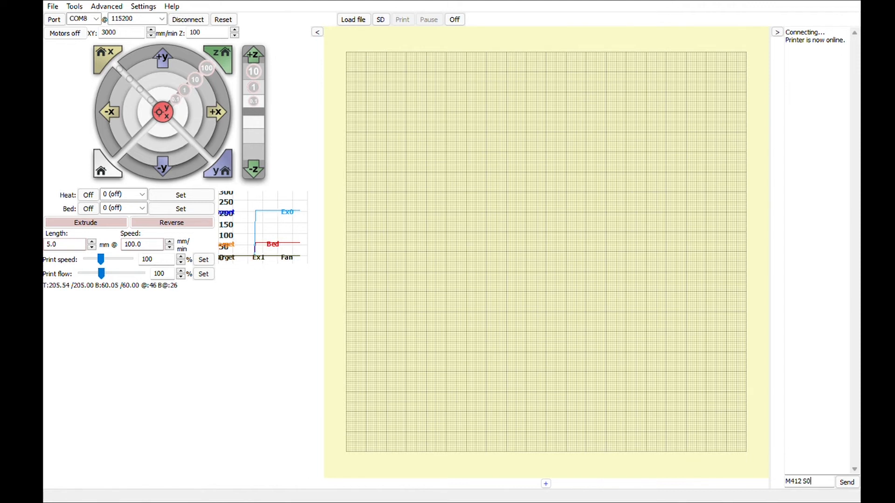
pyautogui.press('Return')
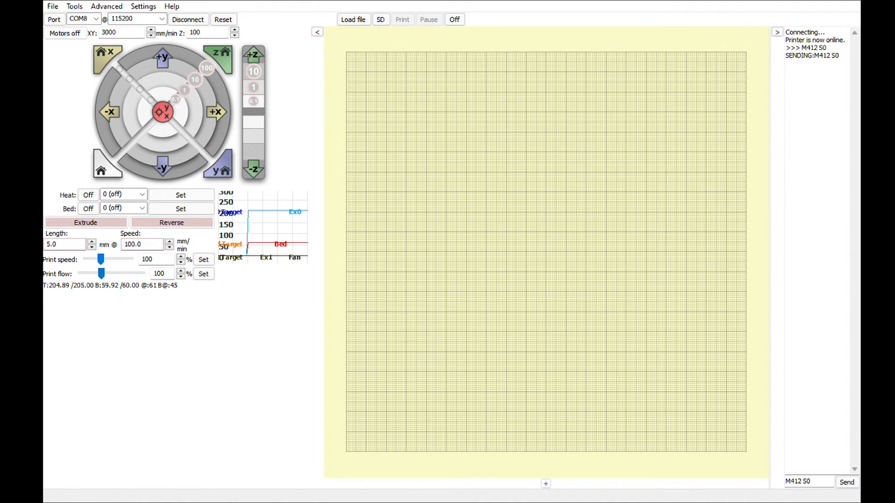
# - Replace the previous command with M500 and send it to store the settings on the printer
pyautogui.moveTo(819, 481); pyautogui.dragTo(785, 482)
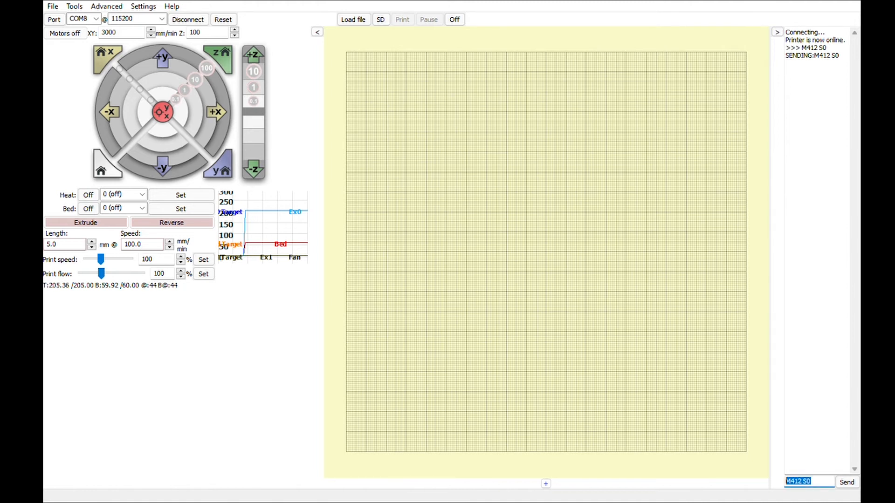
pyautogui.write('M500')
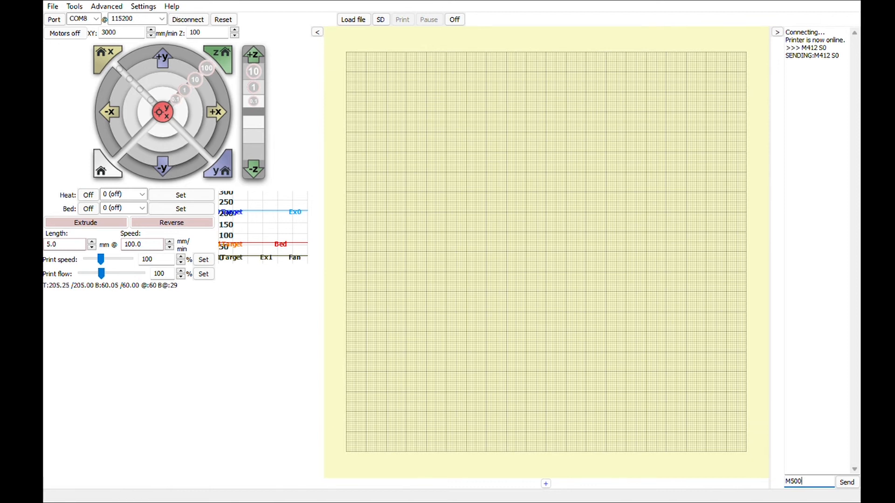
pyautogui.press('Return')
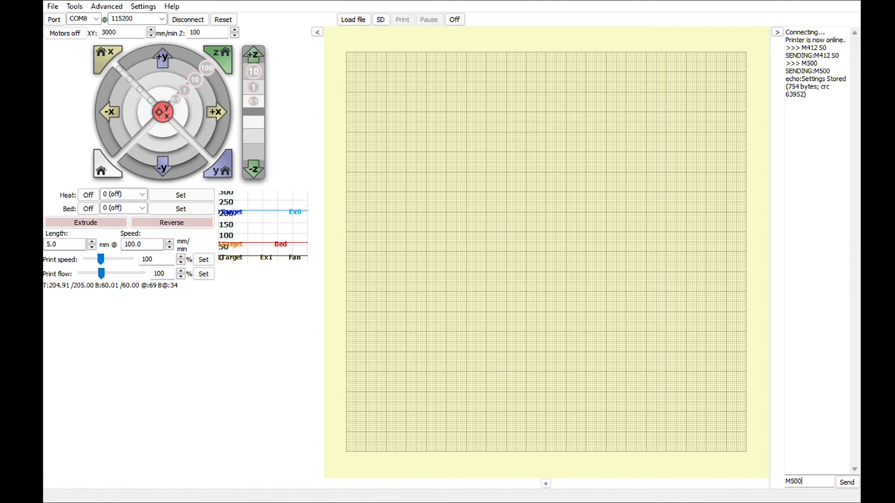
# - Send M503 to report the printer's stored settings and widen the log area to read the output
pyautogui.press('BackSpace')
pyautogui.press('BackSpace')
pyautogui.press('BackSpace')
pyautogui.press('BackSpace')
pyautogui.write('M503')
pyautogui.press('Return')
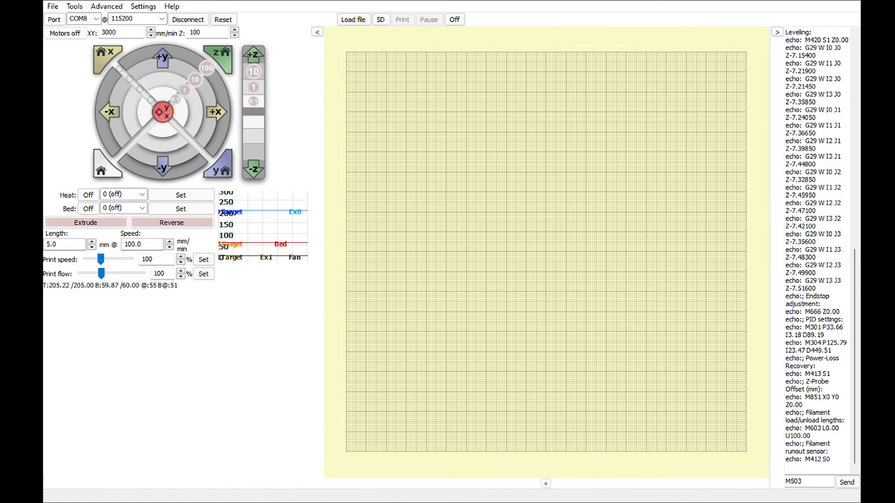
pyautogui.moveTo(770, 252); pyautogui.dragTo(621, 252)
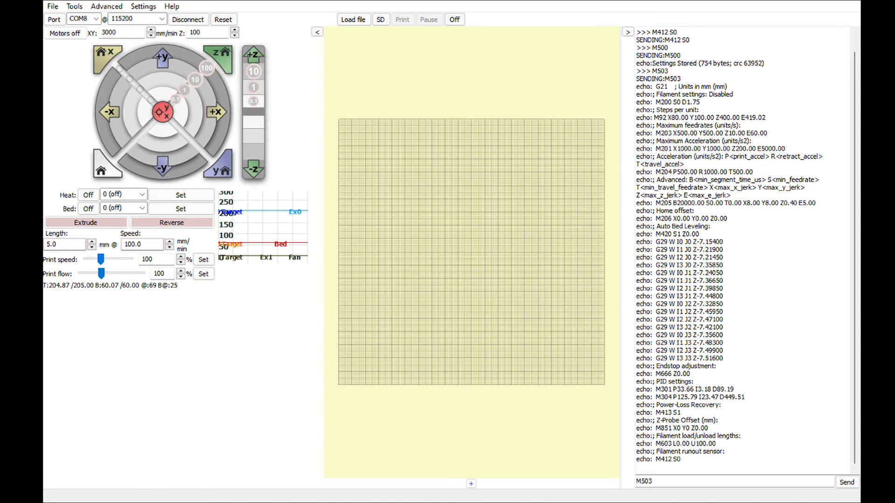
# - Replace M503 with the command M412 S1 for enabling the filament runout sensor, and erase it again without sending
pyautogui.click(654, 482)
pyautogui.press('BackSpace')
pyautogui.press('BackSpace')
pyautogui.press('BackSpace')
pyautogui.press('BackSpace')
pyautogui.write('M')
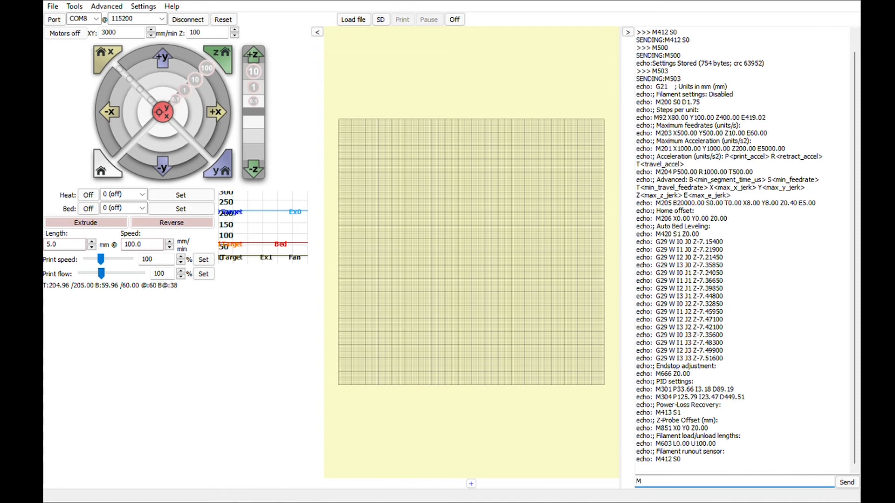
pyautogui.write('412 S1')
pyautogui.press('BackSpace')
pyautogui.press('BackSpace')
pyautogui.press('BackSpace')
pyautogui.press('BackSpace')
pyautogui.press('BackSpace')
pyautogui.press('BackSpace')
pyautogui.press('BackSpace')
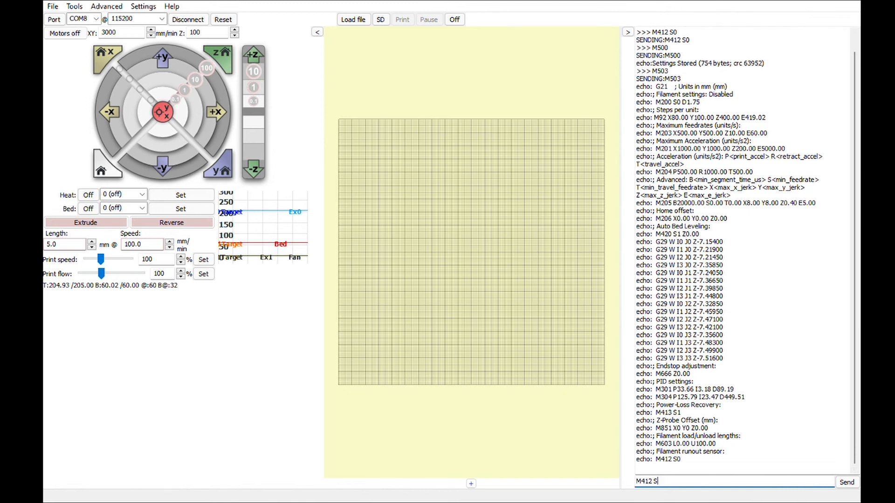